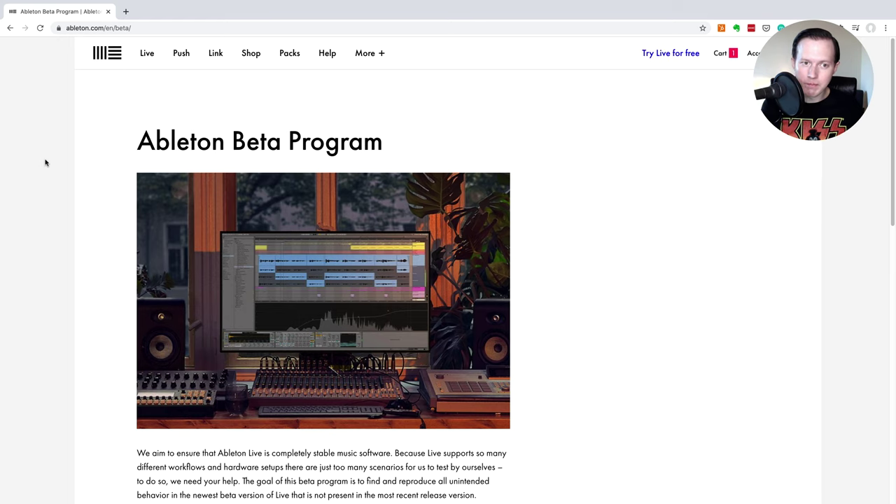
# Scroll down the Beta Program page to the Current Beta Versions section.
pyautogui.scroll(-4, 242, 151)
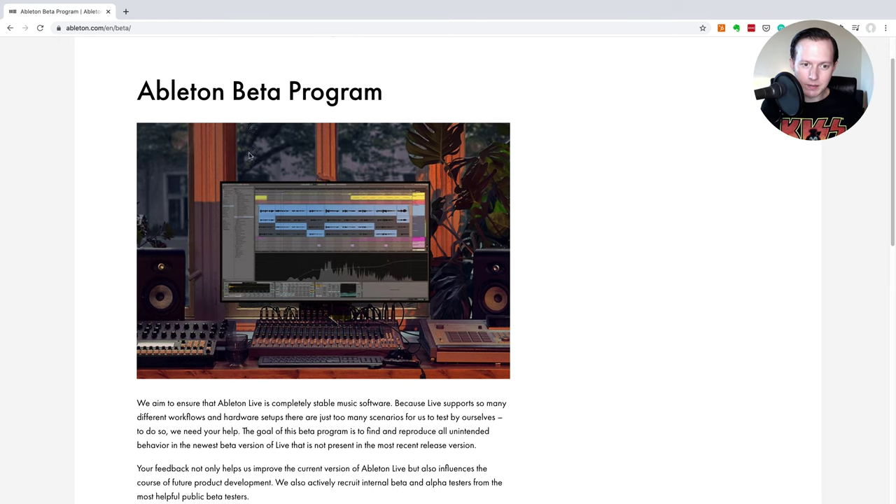
pyautogui.scroll(-3, 357, 326)
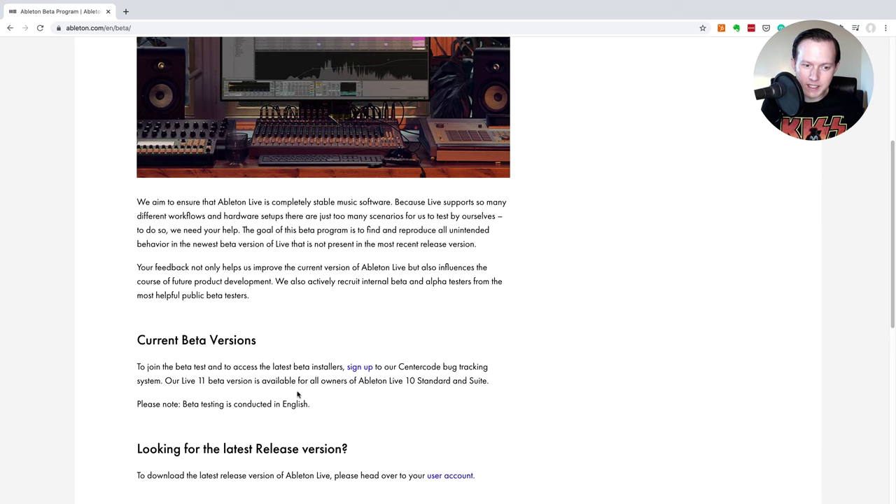
pyautogui.scroll(-1, 308, 391)
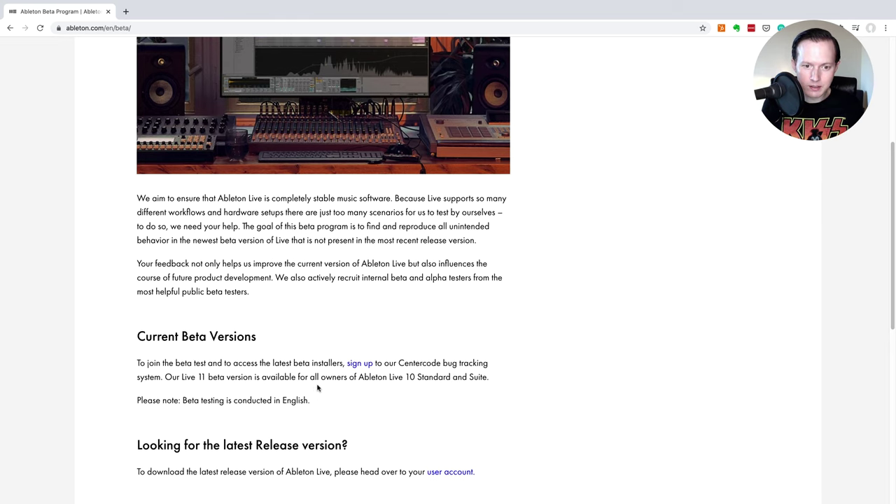
# Open the Centercode beta site, start a new account, and verify the e-mail address.
pyautogui.click(358, 366)
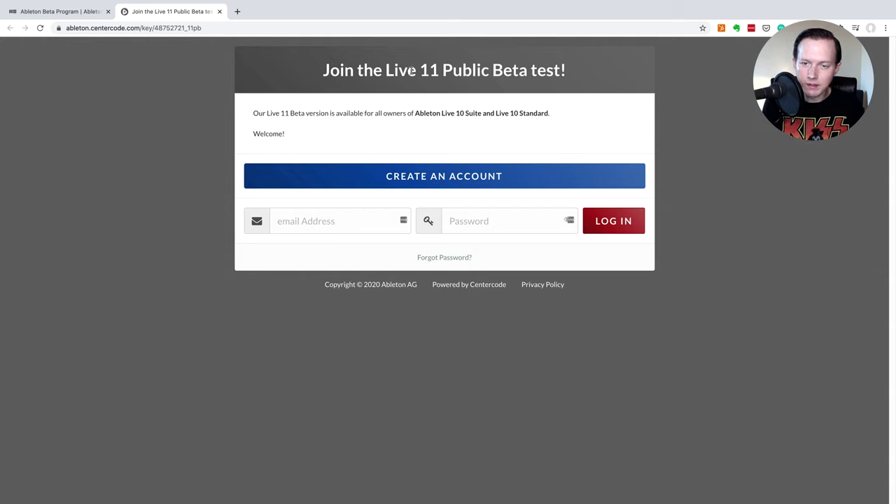
pyautogui.click(445, 184)
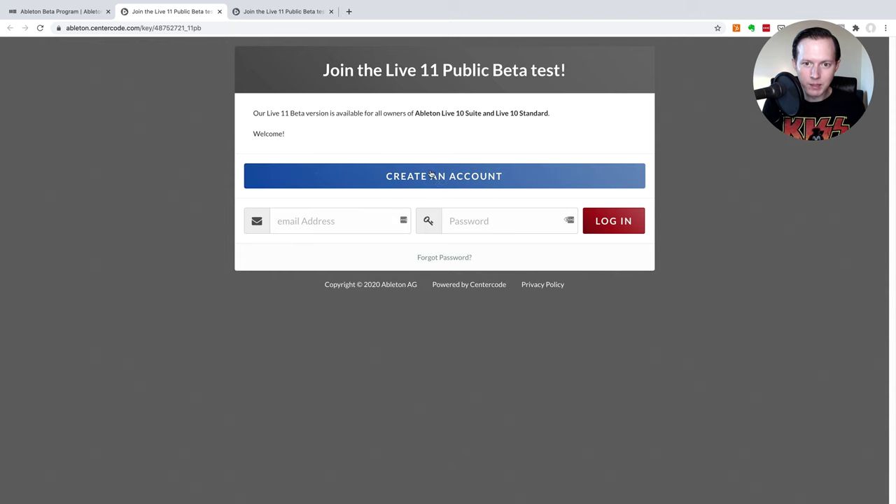
pyautogui.click(470, 178)
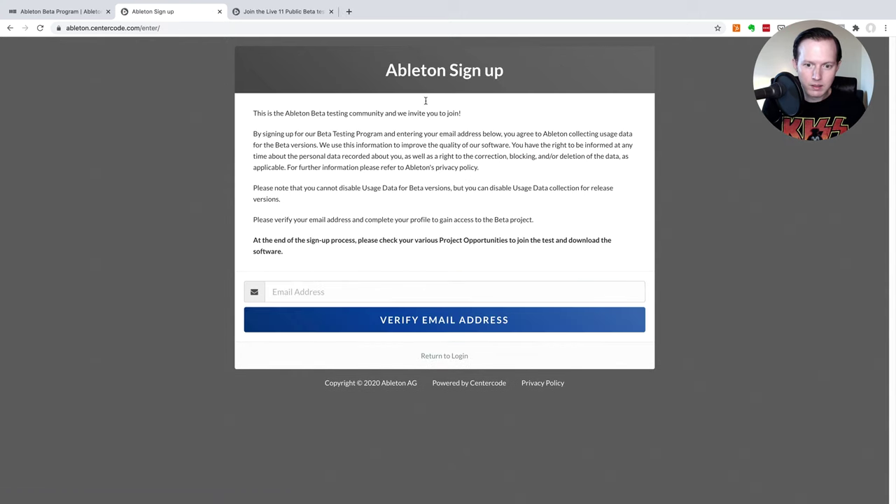
pyautogui.click(305, 289)
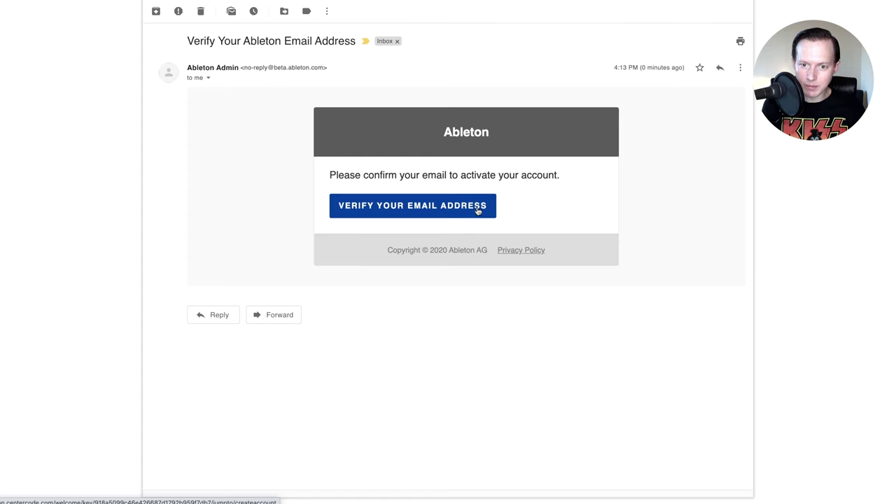
pyautogui.click(477, 209)
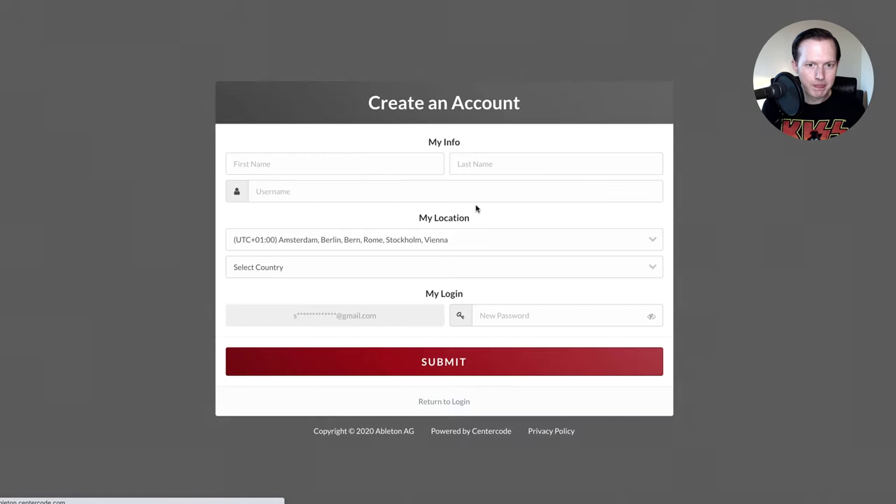
# Enter the first name, last name and username for the new account.
pyautogui.click(360, 161)
pyautogui.write('S')
pyautogui.press('Down')
pyautogui.press('Return')
pyautogui.press('Tab')
pyautogui.press('Tab')
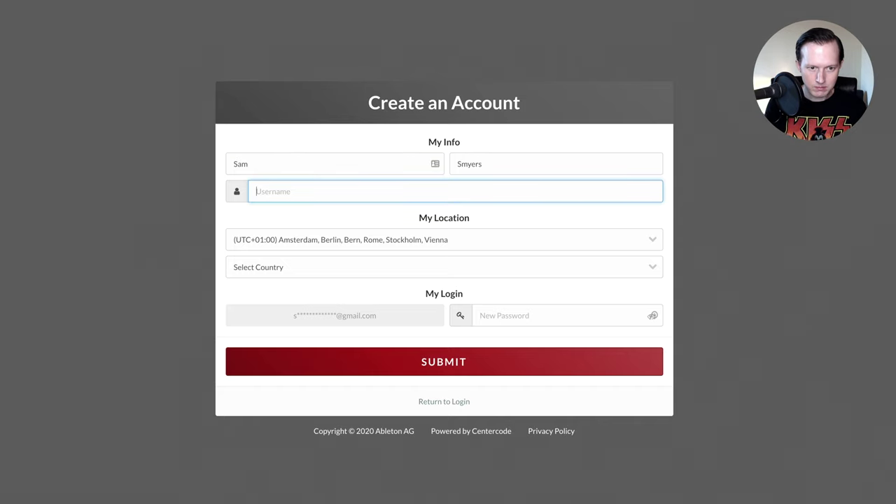
pyautogui.write('samsleepin')
# Set time zone to Pacific Time (US & Canada), country to United States, and enter a password.
pyautogui.click(535, 243)
pyautogui.scroll(5, 534, 243)
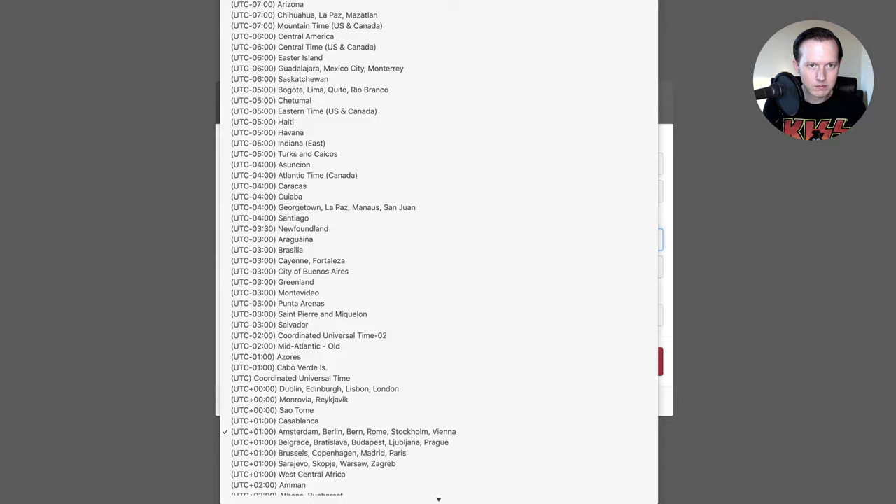
pyautogui.click(420, 42)
pyautogui.click(314, 253)
pyautogui.write('united s')
pyautogui.press('Return')
pyautogui.click(555, 328)
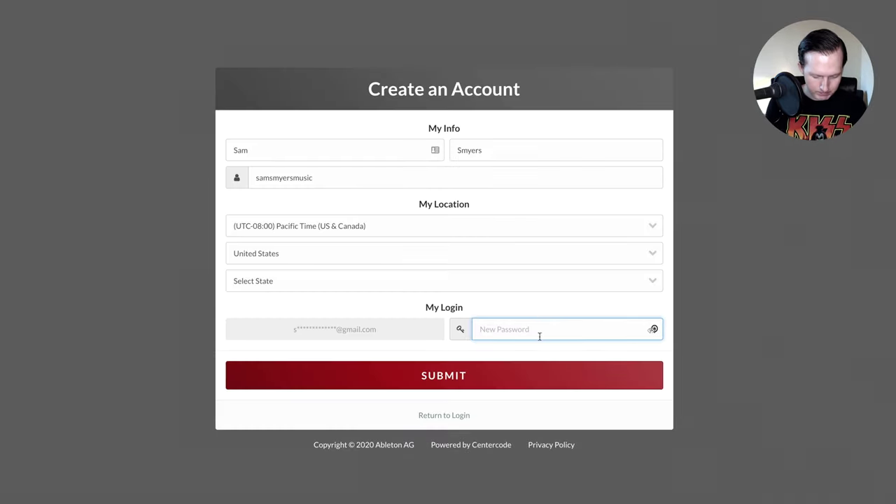
pyautogui.write('********')
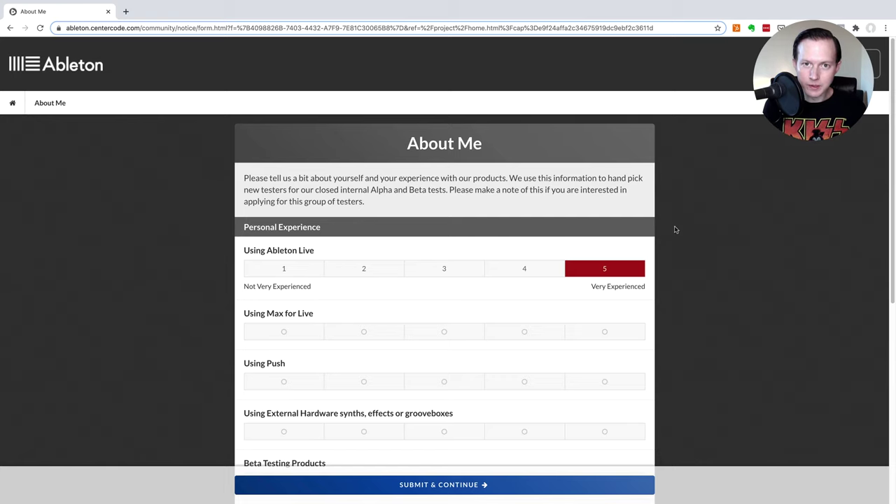
# Rate Push experience 3, external hardware 5 and beta testing 2.
pyautogui.scroll(-1, 673, 229)
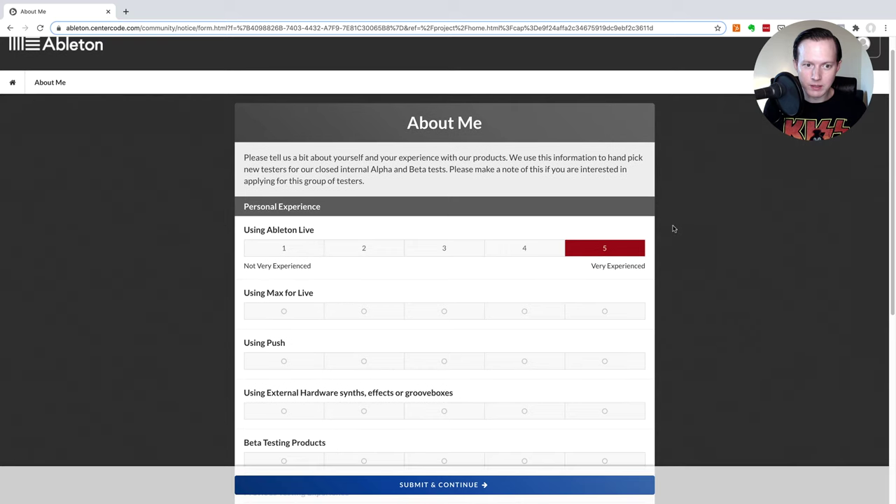
pyautogui.scroll(-1, 675, 229)
pyautogui.scroll(-1, 676, 229)
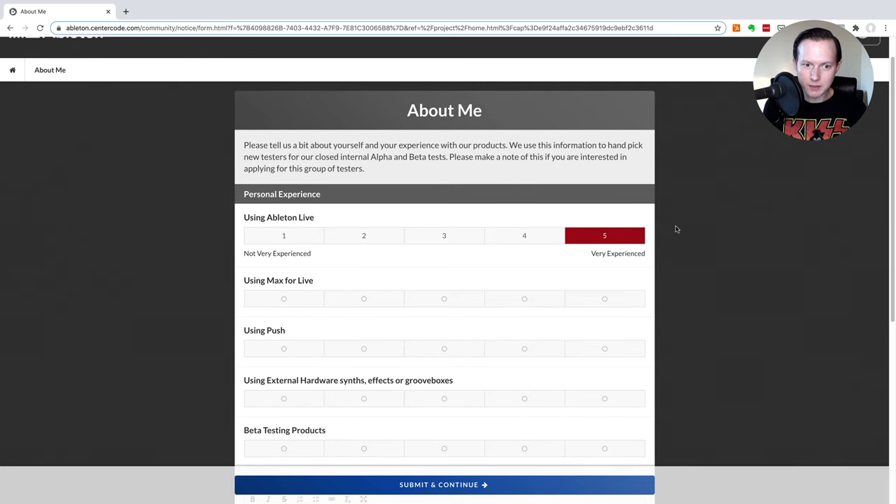
pyautogui.scroll(-2, 660, 238)
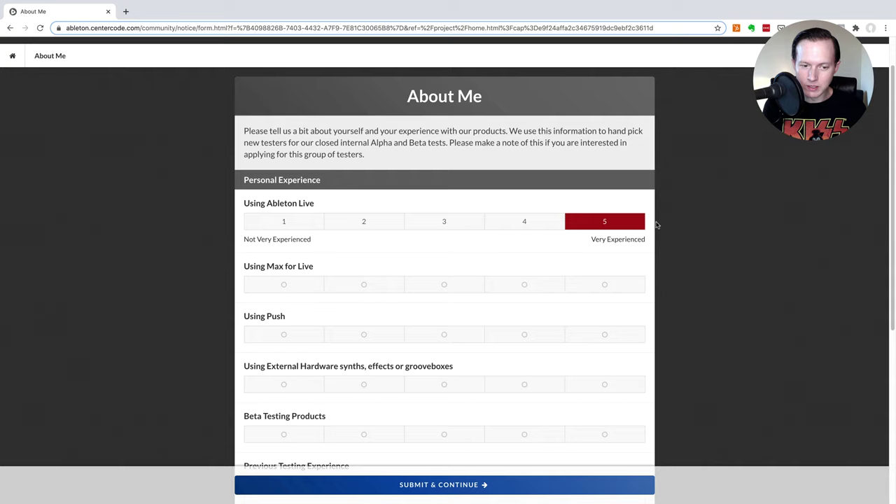
pyautogui.scroll(-2, 658, 225)
pyautogui.scroll(-2, 665, 227)
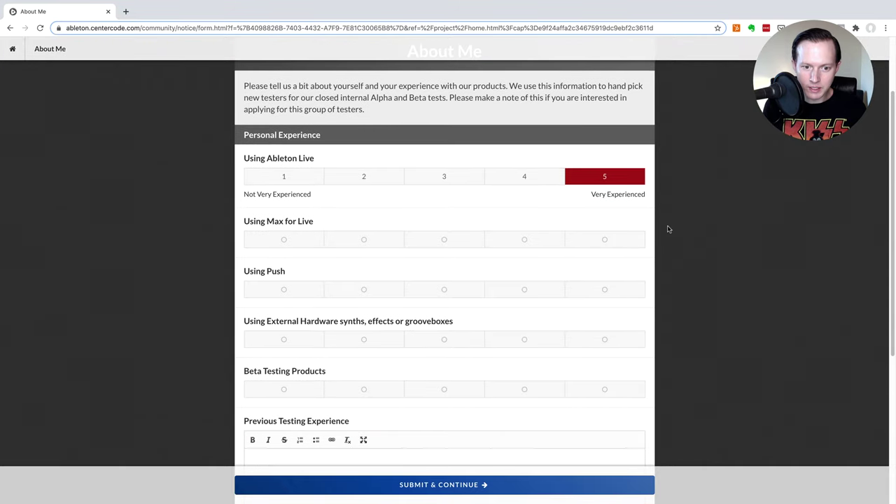
pyautogui.scroll(-3, 670, 230)
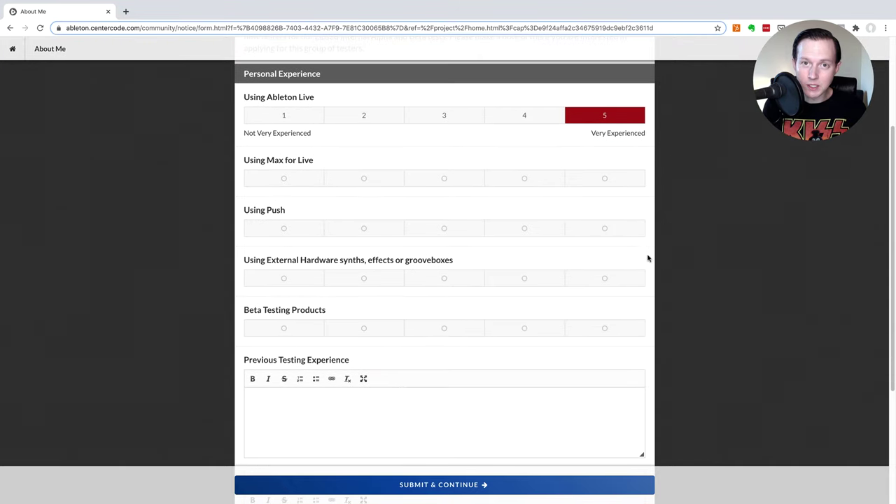
pyautogui.scroll(-3, 658, 259)
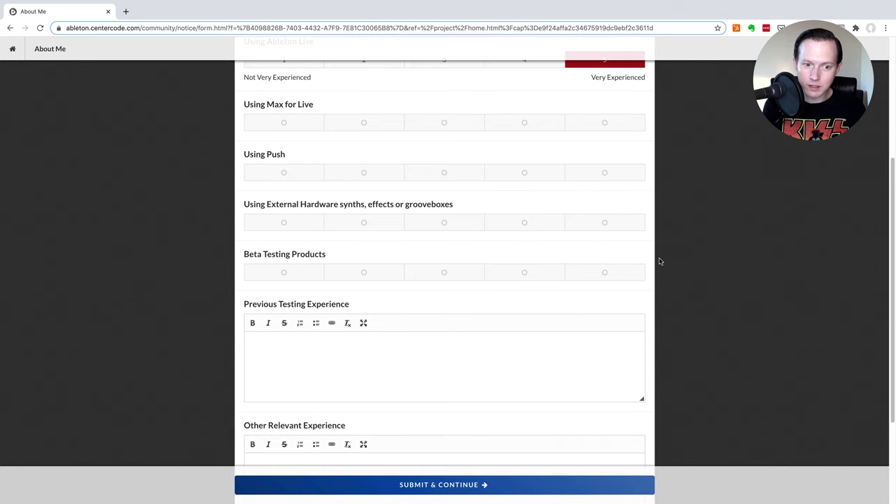
pyautogui.scroll(-1, 658, 261)
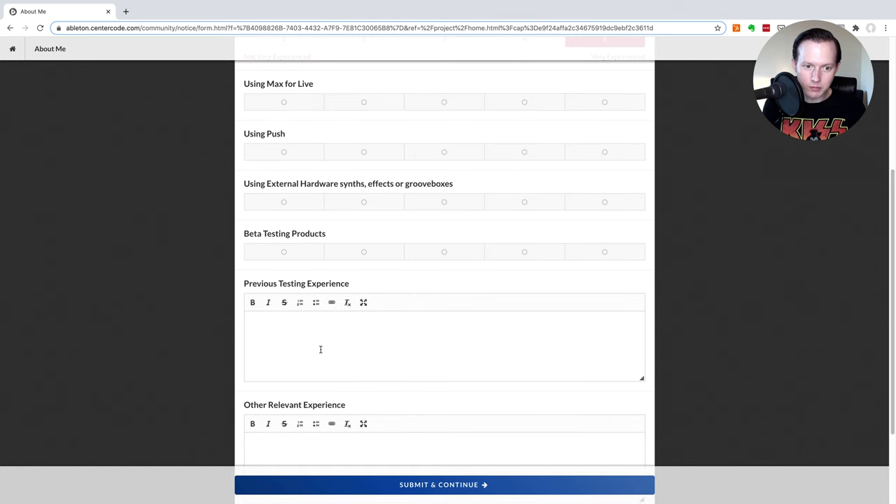
pyautogui.scroll(-6, 324, 332)
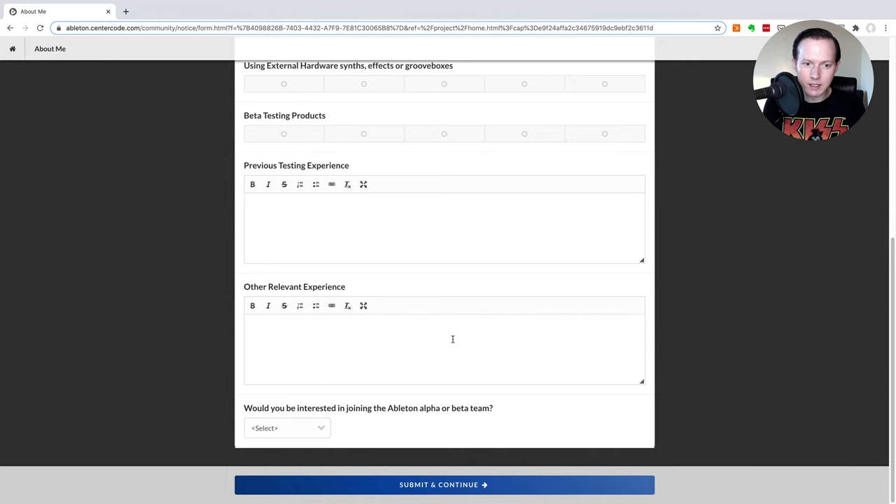
pyautogui.scroll(10, 459, 334)
pyautogui.click(524, 330)
pyautogui.scroll(-3, 490, 294)
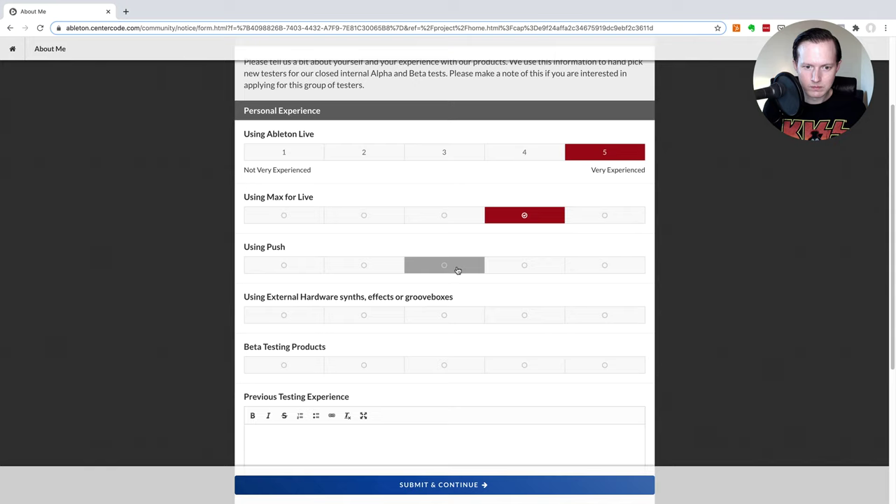
pyautogui.click(456, 268)
pyautogui.scroll(-3, 545, 231)
pyautogui.click(612, 206)
pyautogui.scroll(-3, 490, 210)
# Describe testing as 'Haven't beta tested before' and other experience as music producer and YouTube teacher.
pyautogui.click(363, 134)
pyautogui.click(312, 224)
pyautogui.write("Haven't beta tested before")
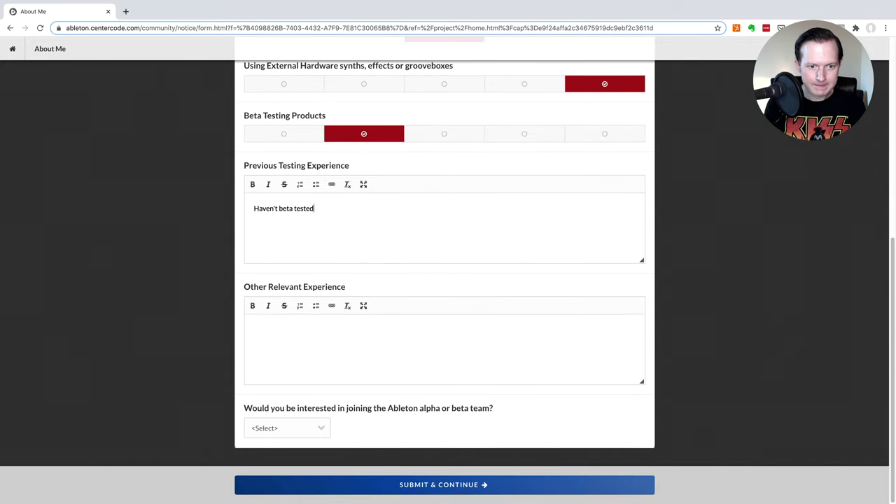
pyautogui.click(349, 336)
pyautogui.write('Music producer with millions of streams on Spotify. Teach music production on Youtube.')
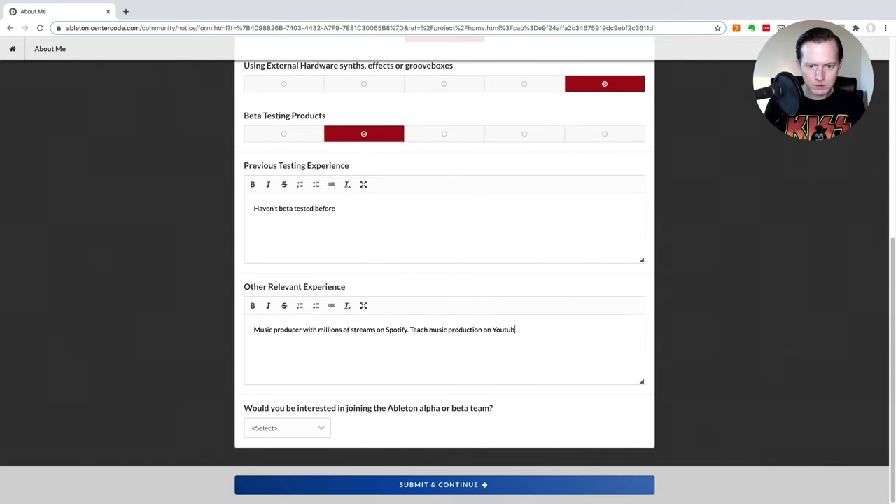
# Answer Yes to joining the alpha or beta team and submit the About Me form.
pyautogui.press('Tab')
pyautogui.press('y')
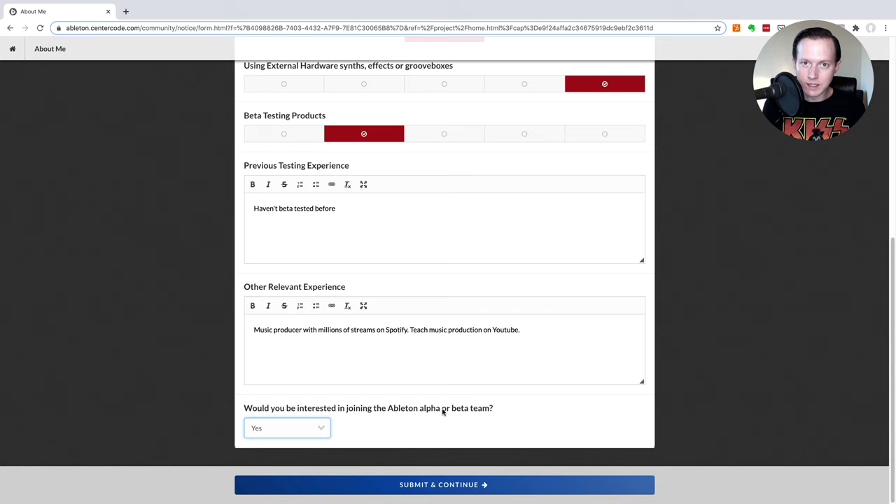
pyautogui.click(301, 429)
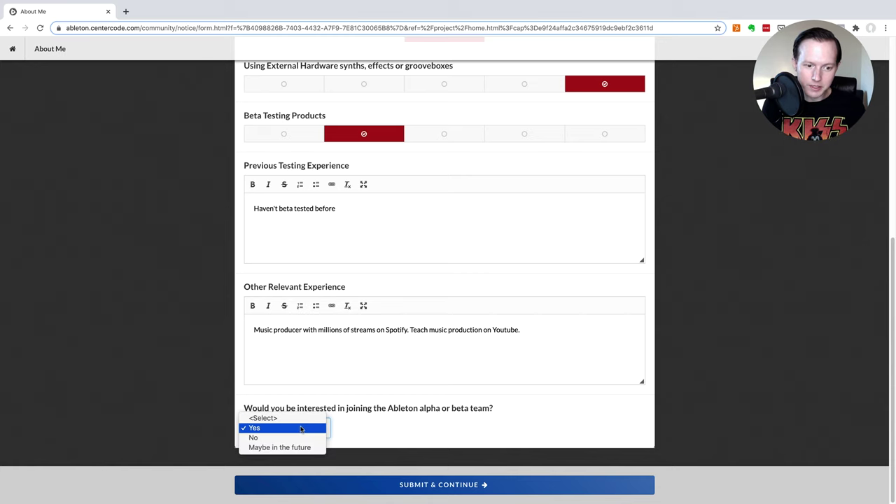
pyautogui.click(297, 428)
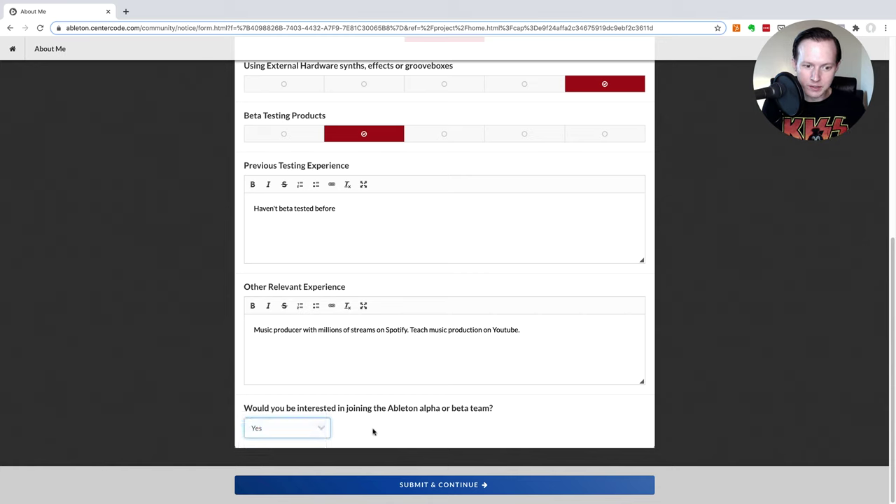
pyautogui.click(374, 432)
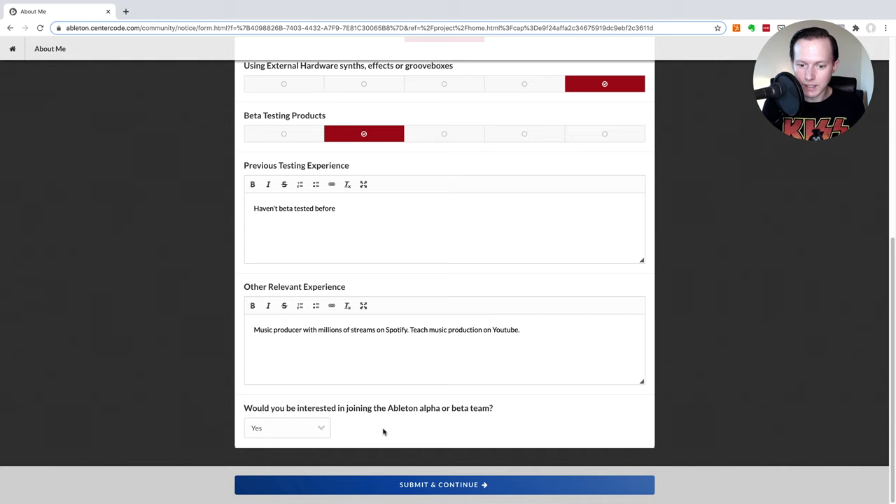
pyautogui.click(511, 486)
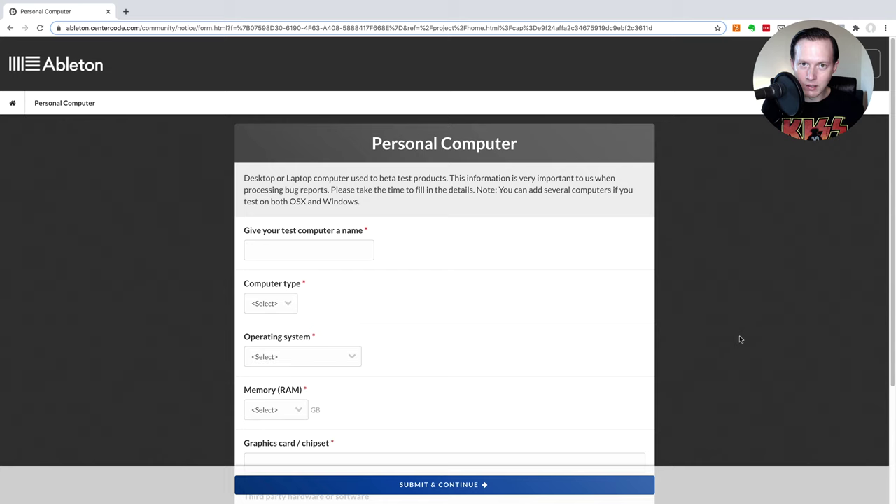
# Name the test computer, set type to Desktop and OS to macOS 10.14 Mojave.
pyautogui.scroll(-1, 740, 339)
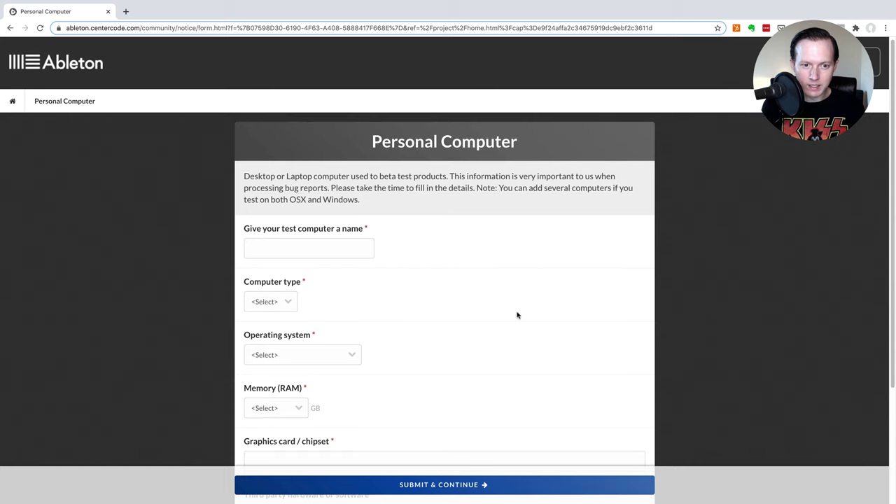
pyautogui.click(312, 246)
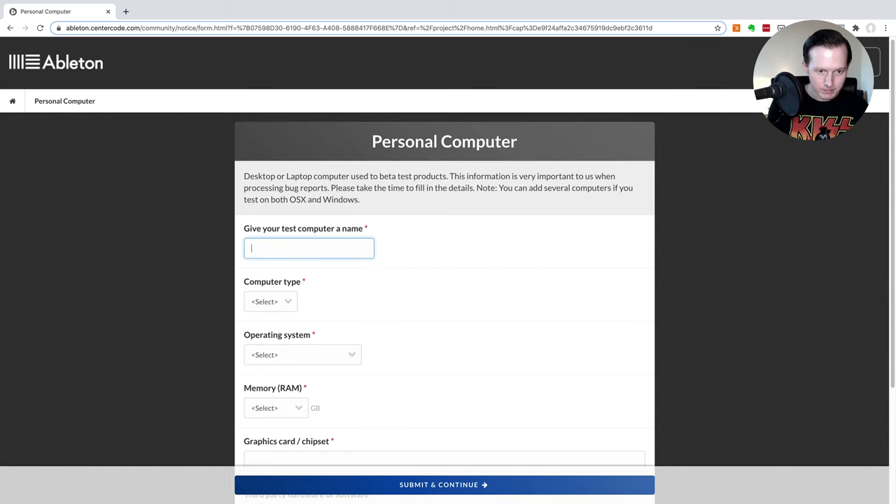
pyautogui.write('Sam Mac Music Comp')
pyautogui.scroll(-1, 273, 274)
pyautogui.click(273, 273)
pyautogui.click(266, 284)
pyautogui.click(294, 329)
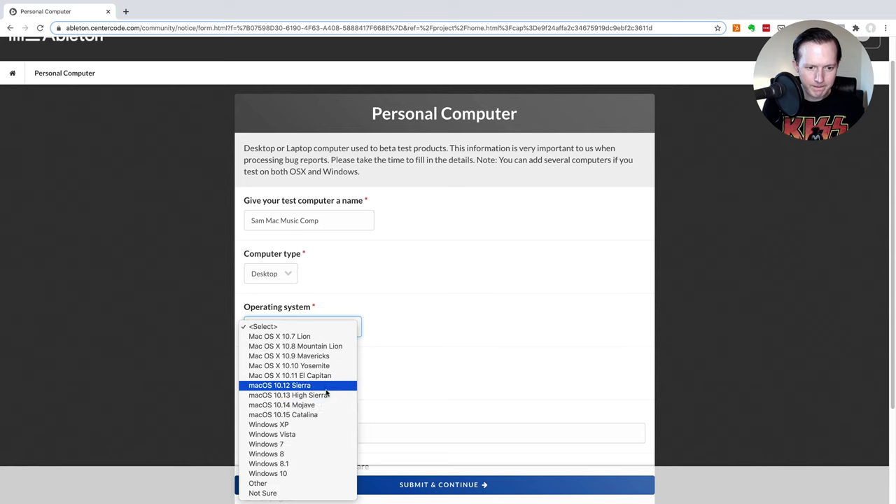
pyautogui.click(294, 405)
# Set memory to More than 6 GB and graphics card to Sapphire Nitro Radeon 580x.
pyautogui.scroll(-2, 294, 404)
pyautogui.click(270, 334)
pyautogui.click(299, 374)
pyautogui.click(299, 374)
pyautogui.write('Radeon 580x')
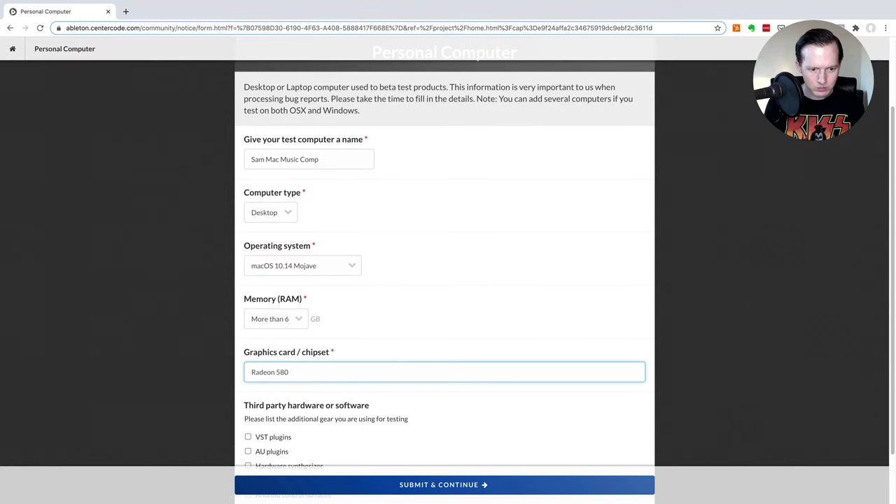
pyautogui.press('super+Left')
pyautogui.write('Sapphire Nitro')
# Tick VST plugins, AU plugins, Hardware synthesizer and IOS control surfaces, then submit the form.
pyautogui.scroll(-2, 280, 371)
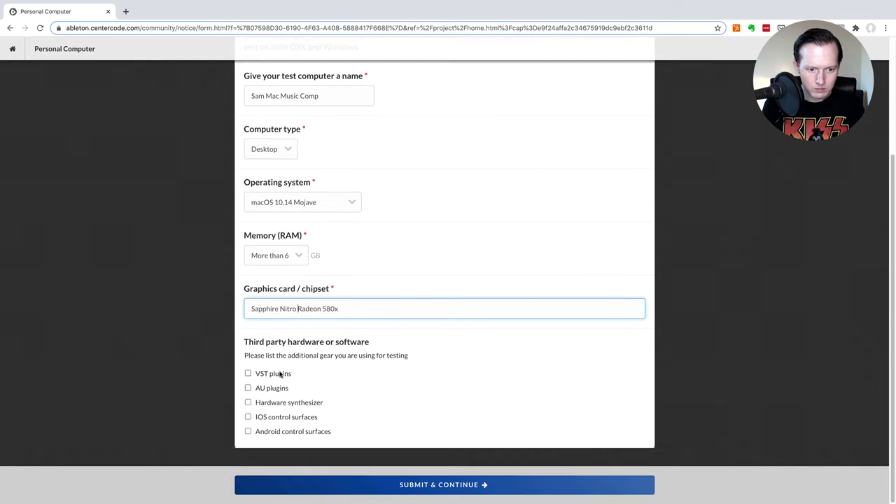
pyautogui.click(273, 373)
pyautogui.click(271, 388)
pyautogui.click(285, 401)
pyautogui.click(288, 417)
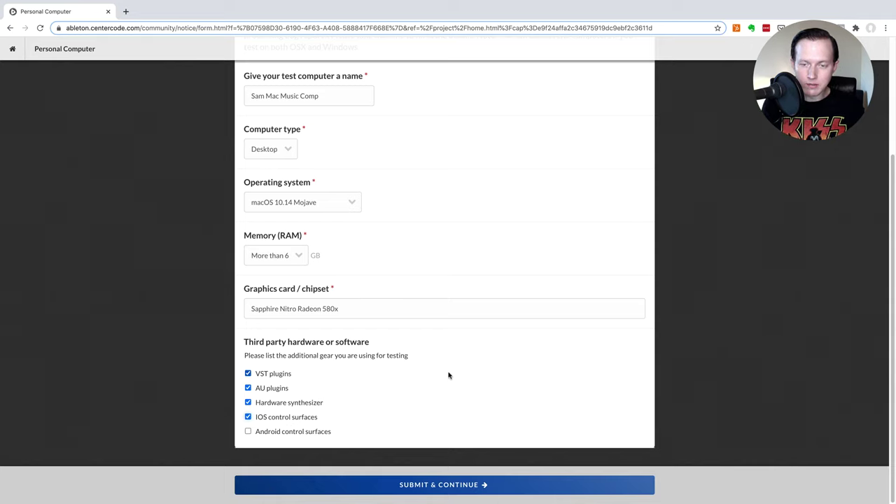
pyautogui.click(448, 488)
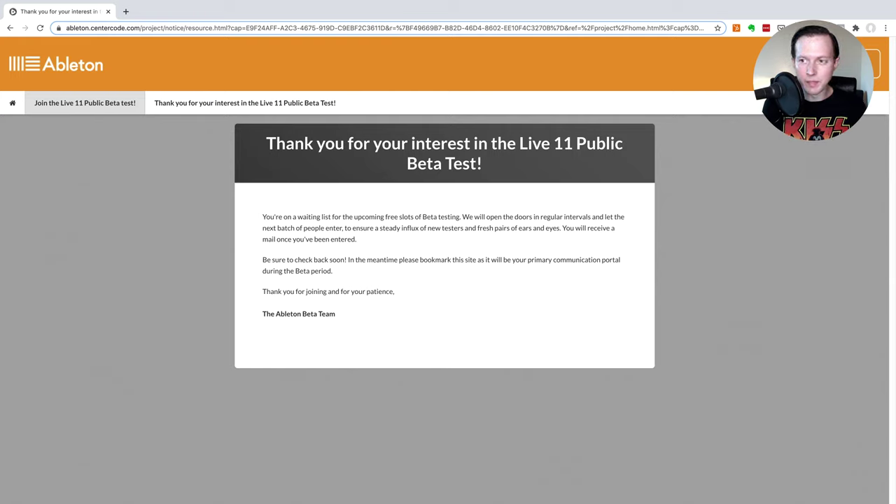
# Log out of the beta account from the User Account menu at top right.
pyautogui.click(838, 64)
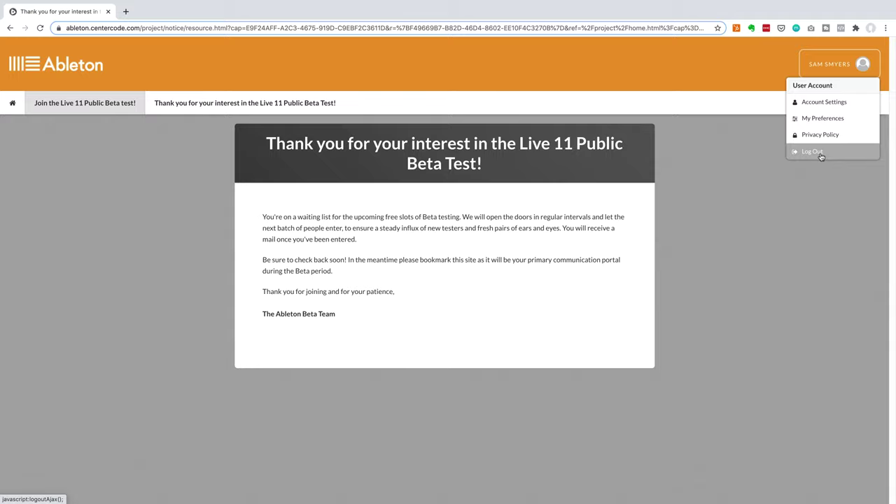
pyautogui.click(813, 152)
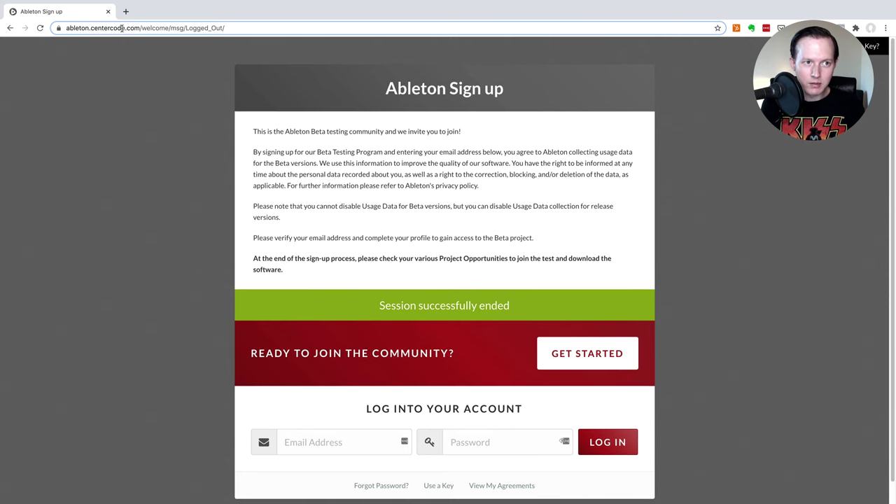
pyautogui.scroll(-1, 238, 156)
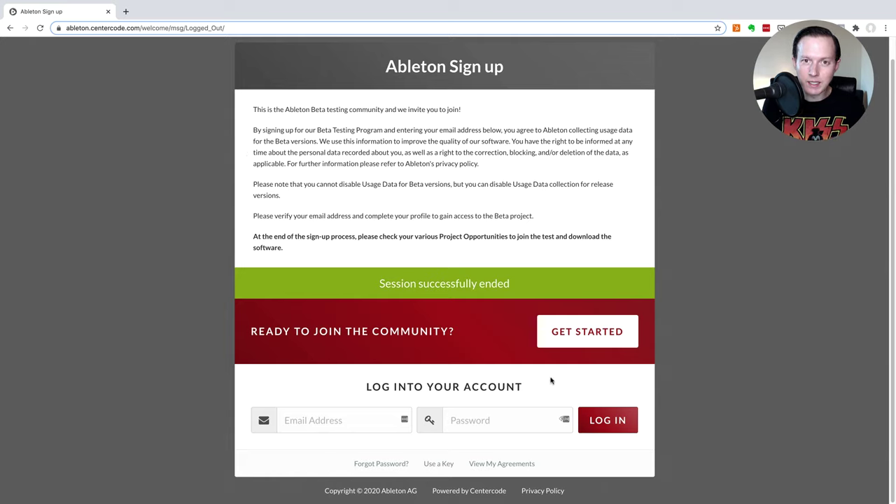